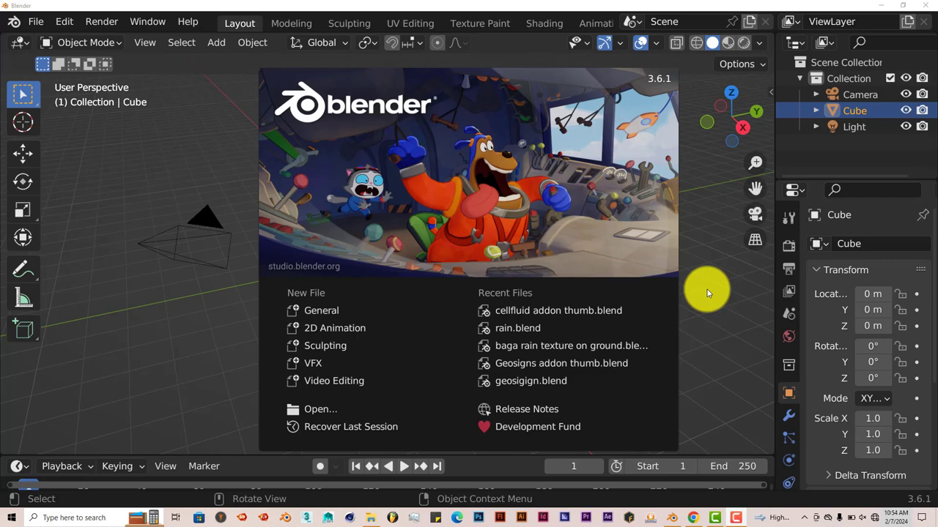
Step: Visit the Dynamic Rain addon's download page in the browser, then return to Blender
{"action": "left_click", "coordinate": [693, 518]}
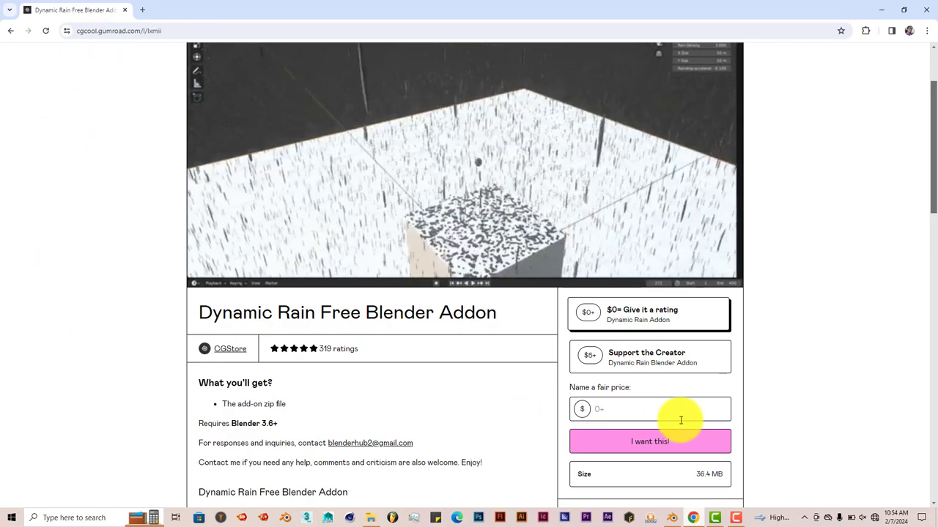
{"action": "left_click", "coordinate": [611, 409]}
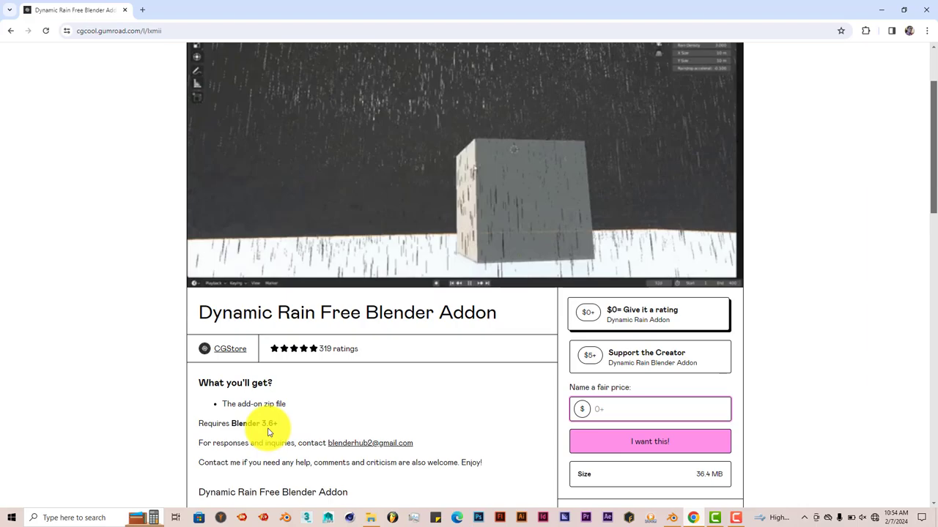
{"action": "left_click", "coordinate": [881, 10]}
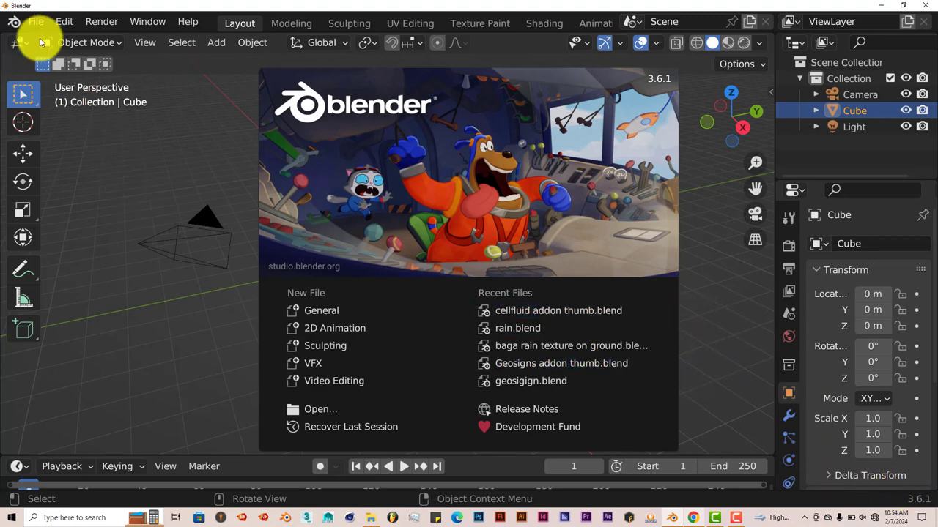
Step: Filter the Preferences add-ons list by 'rain' to confirm Dynamic Rain Addon is enabled, then close Preferences
{"action": "left_click", "coordinate": [63, 24]}
{"action": "left_click", "coordinate": [65, 22]}
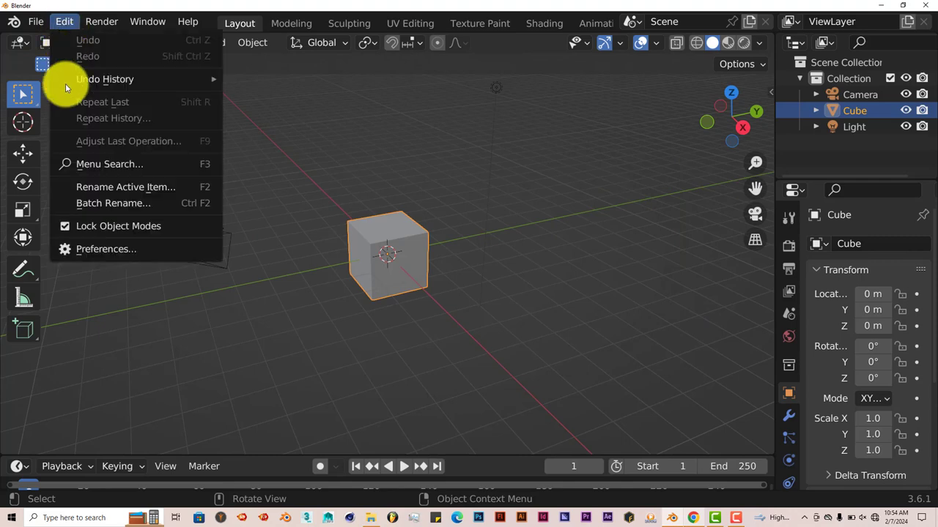
{"action": "left_click", "coordinate": [121, 255]}
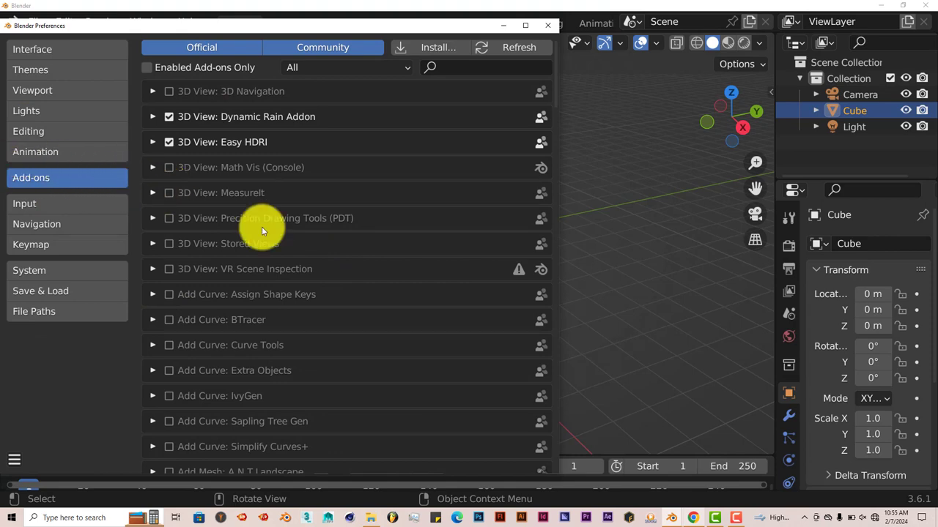
{"action": "left_click", "coordinate": [430, 45]}
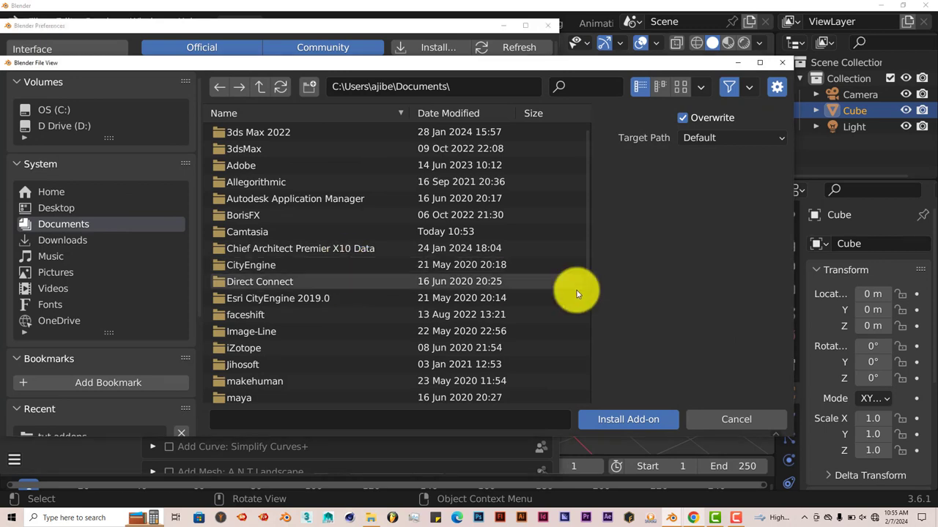
{"action": "left_click", "coordinate": [781, 62]}
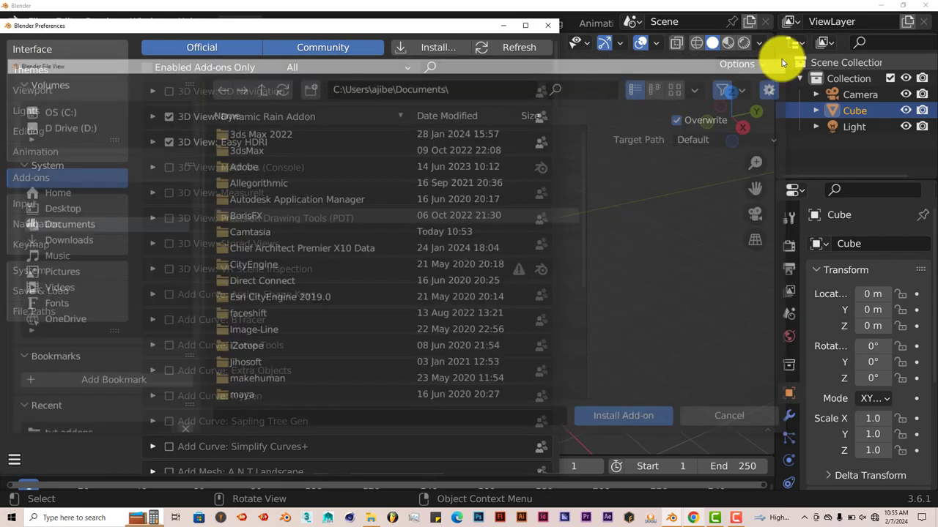
{"action": "left_click", "coordinate": [469, 68]}
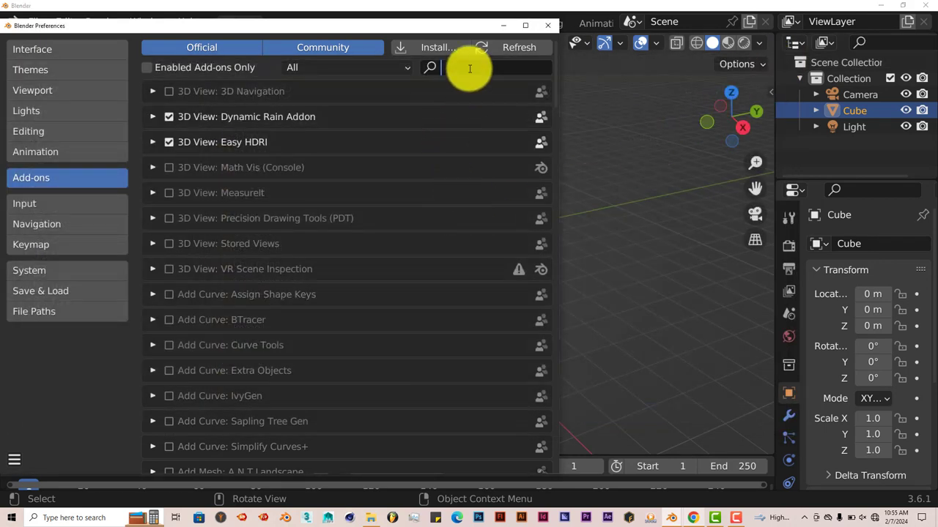
{"action": "type", "text": "rain"}
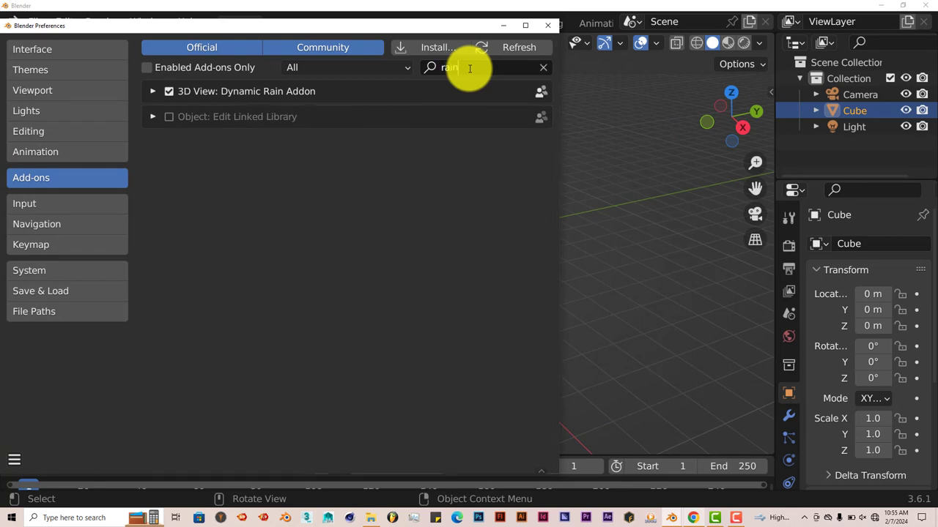
{"action": "left_click", "coordinate": [554, 28]}
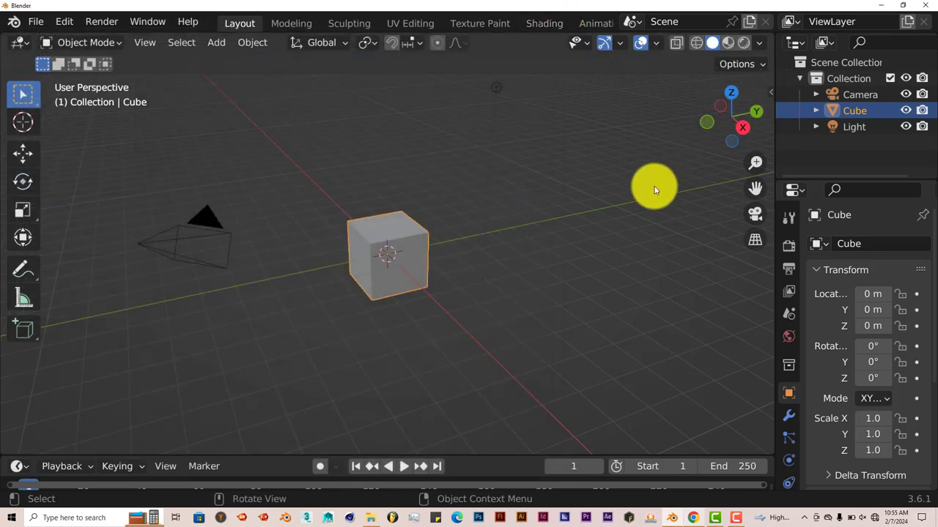
Step: Show the DR tab in the viewport sidebar and view its rain preset grid while orbiting the cube
{"action": "left_click", "coordinate": [769, 91]}
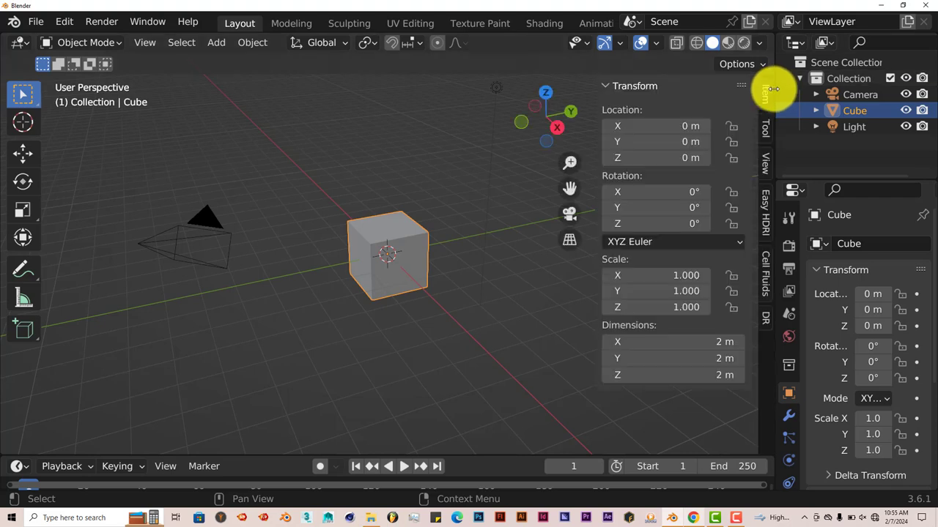
{"action": "left_click", "coordinate": [766, 319]}
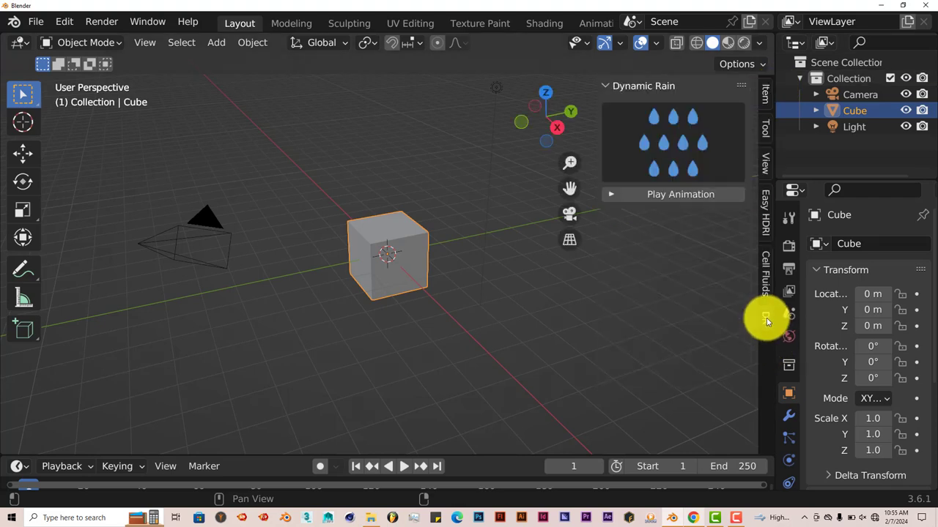
{"action": "left_click", "coordinate": [674, 150]}
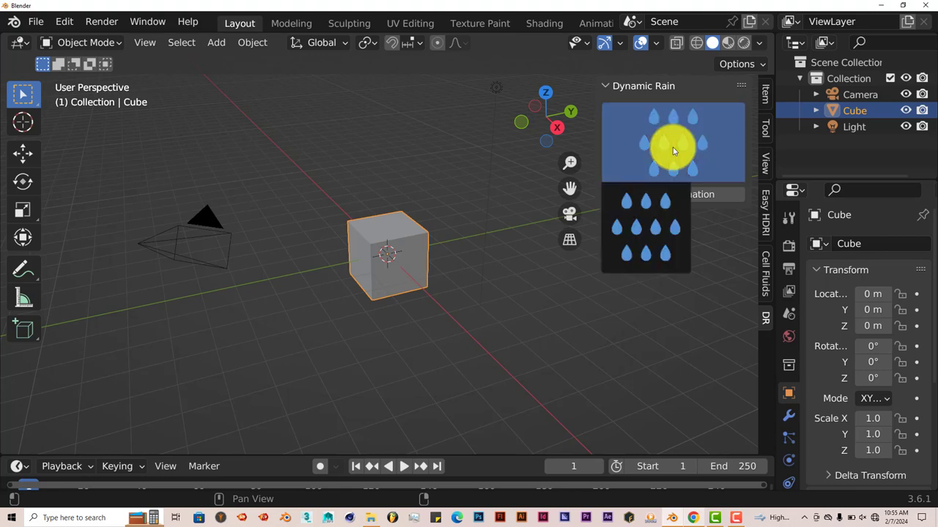
{"action": "left_click", "coordinate": [674, 150]}
{"action": "middle_click_drag", "start_coordinate": [404, 362], "coordinate": [443, 361]}
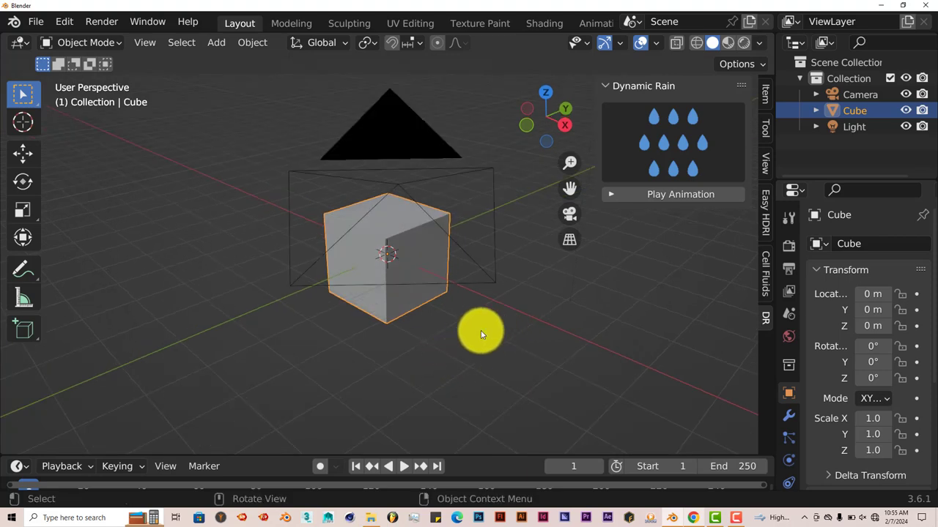
{"action": "middle_click_drag", "start_coordinate": [480, 334], "coordinate": [379, 325]}
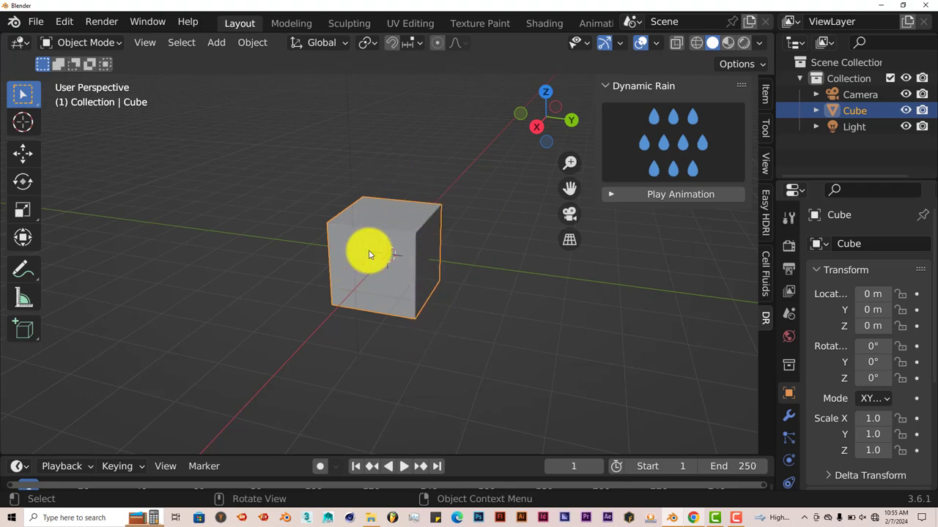
Step: Delete the default cube, generate a Raindrop rain setup from the DR preset, and play it
{"action": "key", "text": "Delete"}
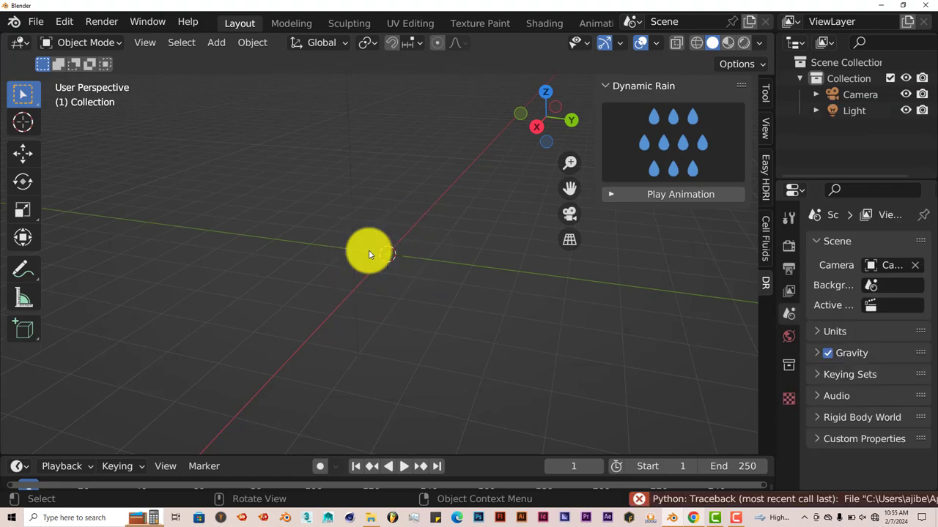
{"action": "left_click", "coordinate": [671, 146]}
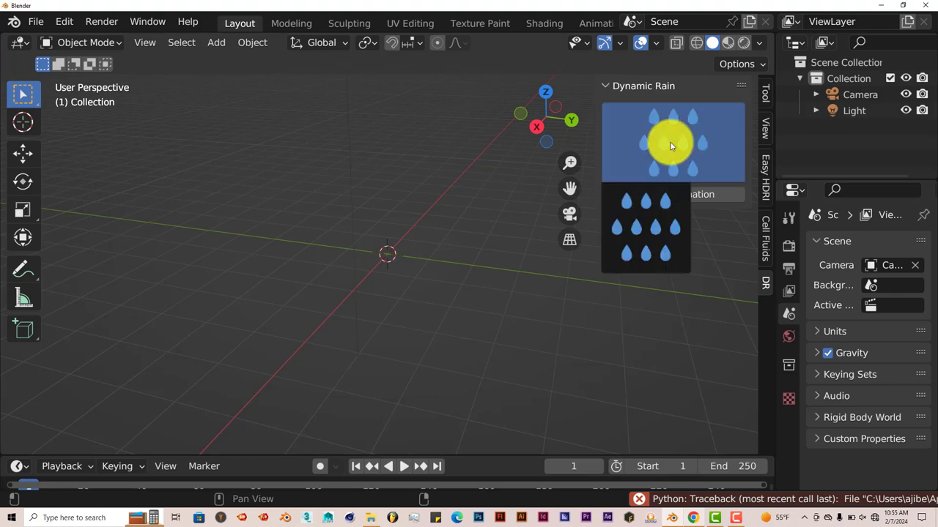
{"action": "left_click", "coordinate": [641, 232]}
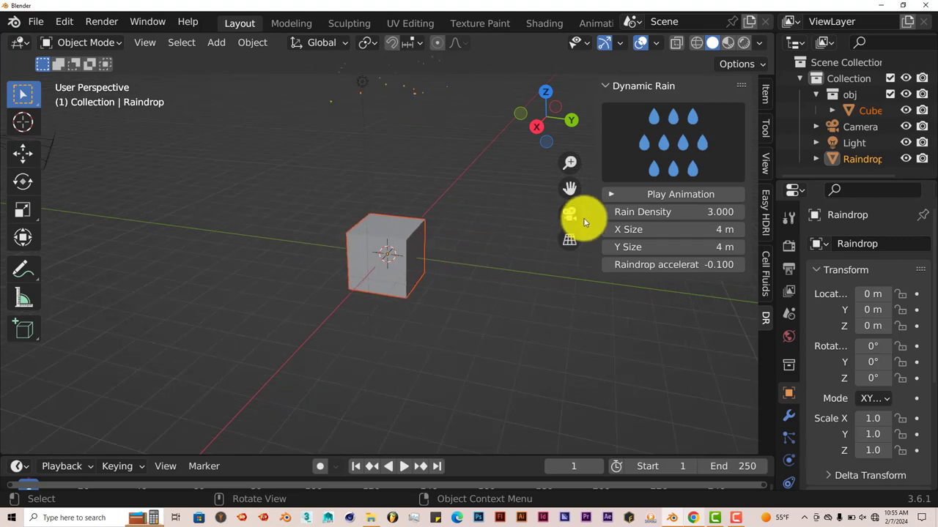
{"action": "left_click", "coordinate": [610, 193]}
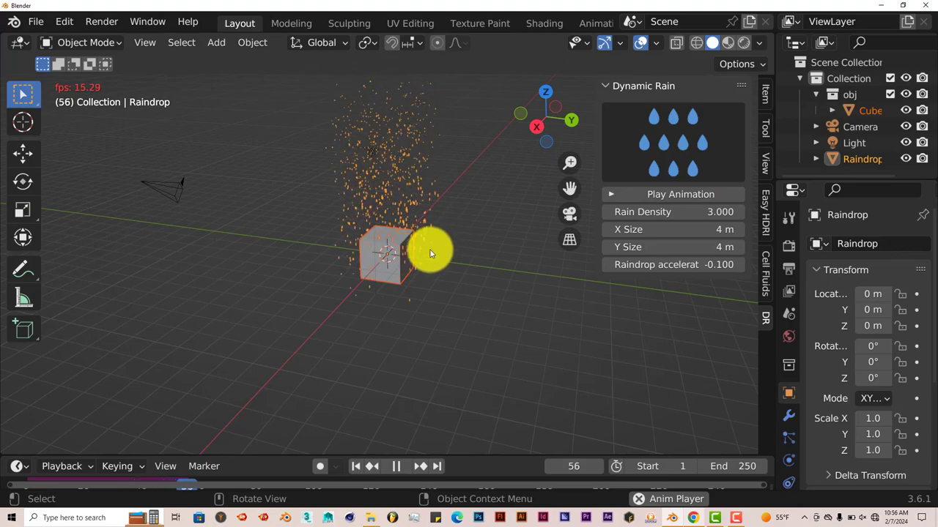
{"action": "mouse_move", "coordinate": [430, 253]}
{"action": "middle_mouse_down"}
{"action": "mouse_move", "coordinate": [429, 230]}
{"action": "mouse_move", "coordinate": [422, 252]}
{"action": "middle_mouse_up"}
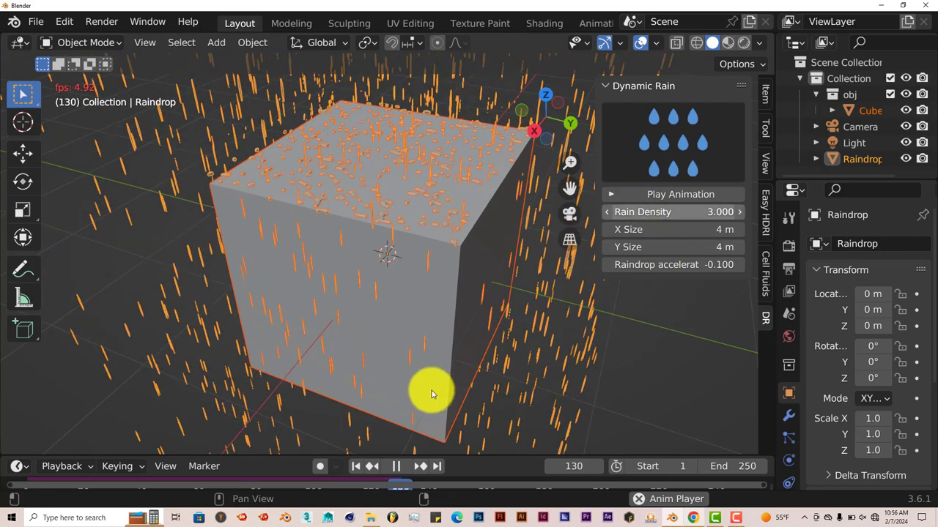
Step: Stop playback, rewind to frame 1, zoom out, and deselect every object
{"action": "left_click", "coordinate": [395, 466]}
{"action": "left_click", "coordinate": [357, 467]}
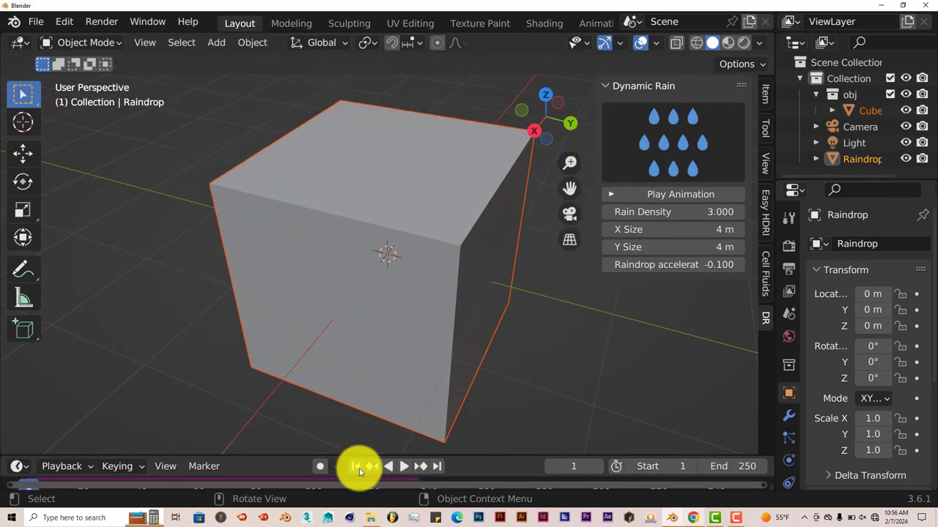
{"action": "scroll", "coordinate": [429, 340], "scroll_direction": "down", "scroll_amount": 2}
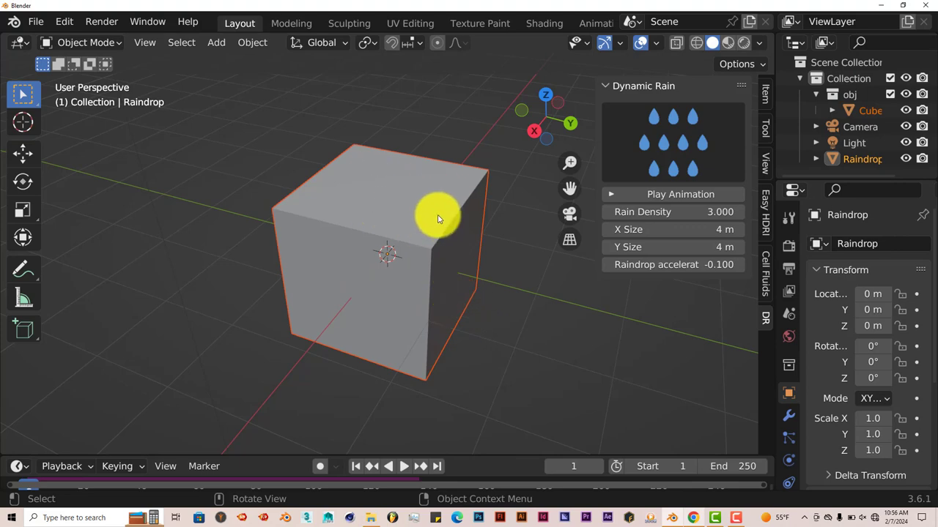
{"action": "key", "text": "a"}
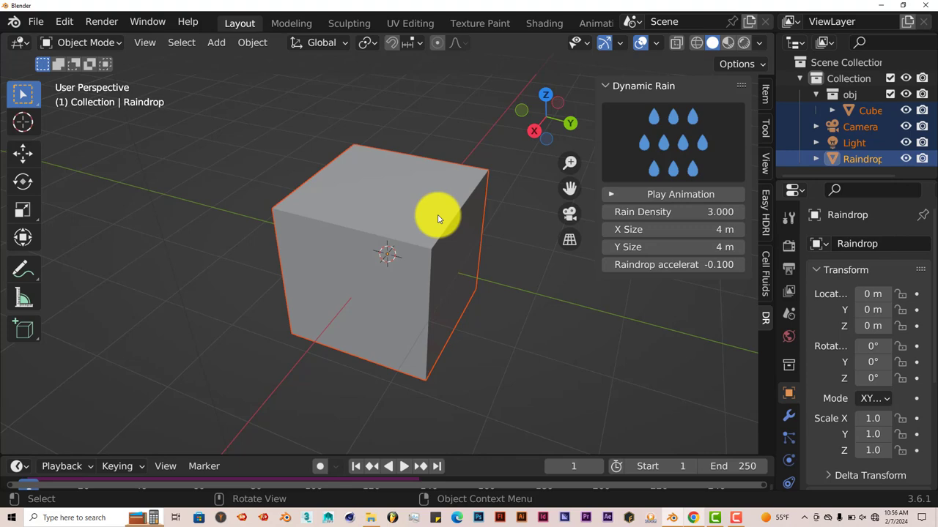
{"action": "left_click", "coordinate": [277, 131]}
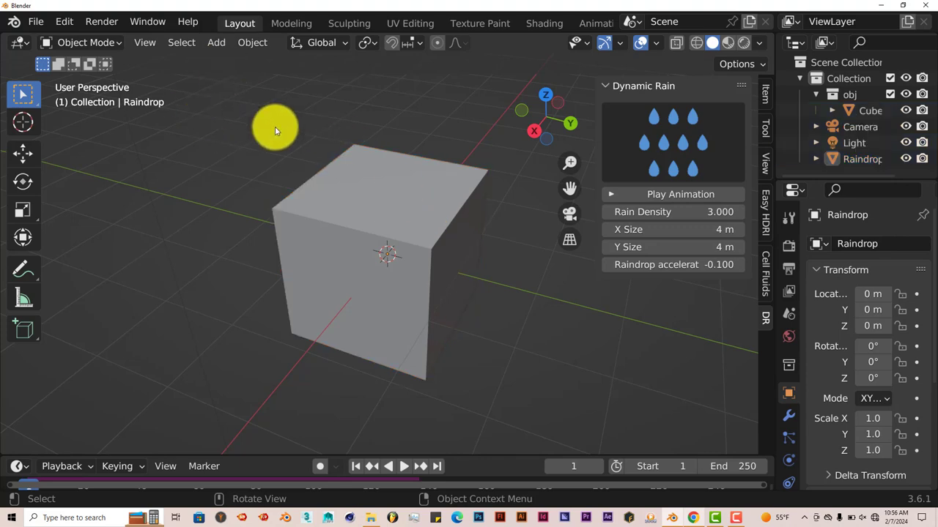
Step: Add a Suzanne monkey head and lift it to Z 1.6 so it rests on the cube
{"action": "key", "text": "shift+a"}
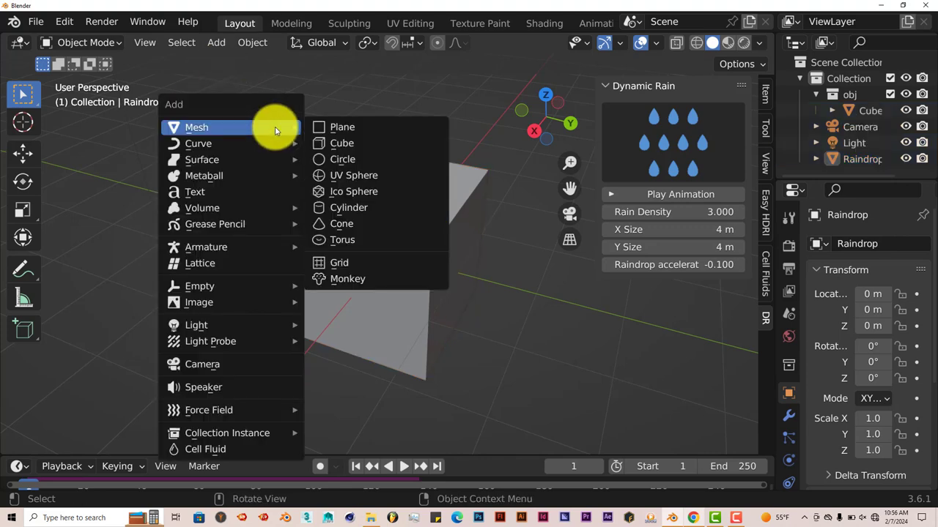
{"action": "left_click", "coordinate": [361, 278]}
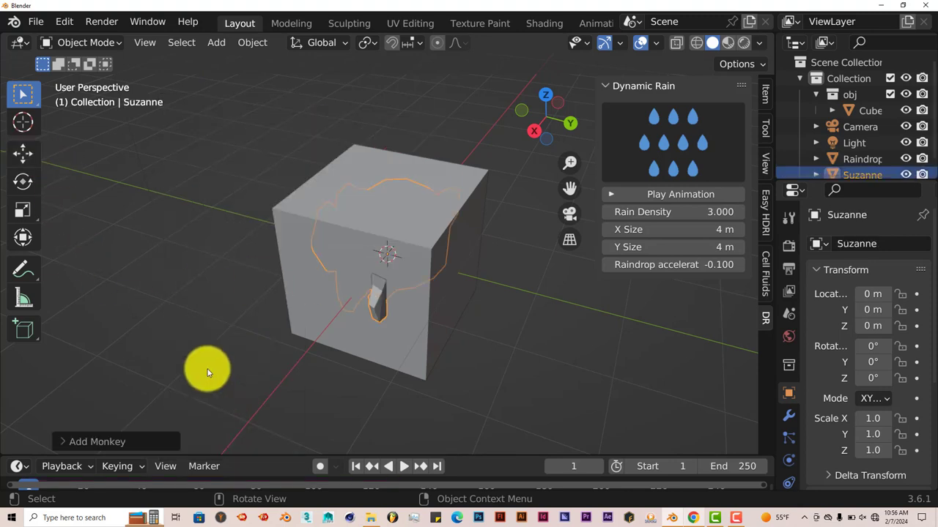
{"action": "middle_click_drag", "start_coordinate": [208, 372], "coordinate": [442, 322]}
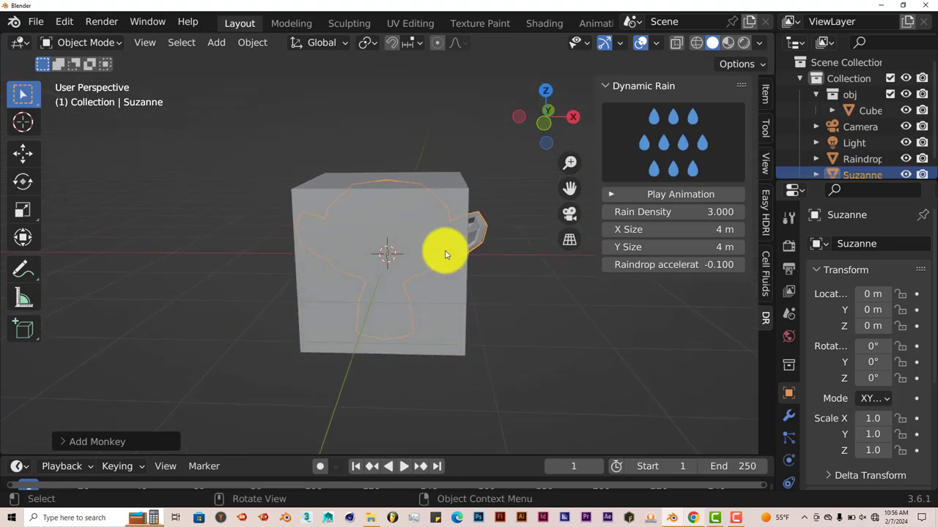
{"action": "left_click", "coordinate": [28, 153]}
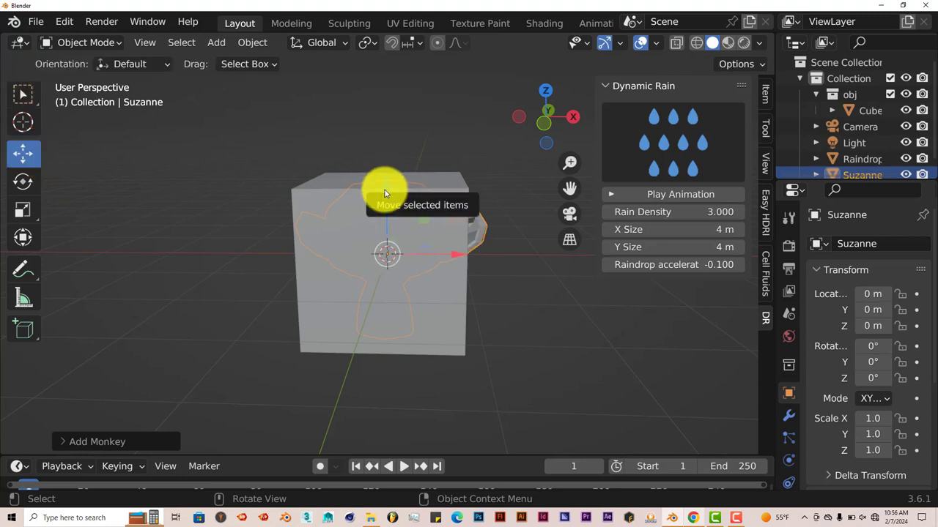
{"action": "left_click_drag", "start_coordinate": [385, 192], "coordinate": [403, 142]}
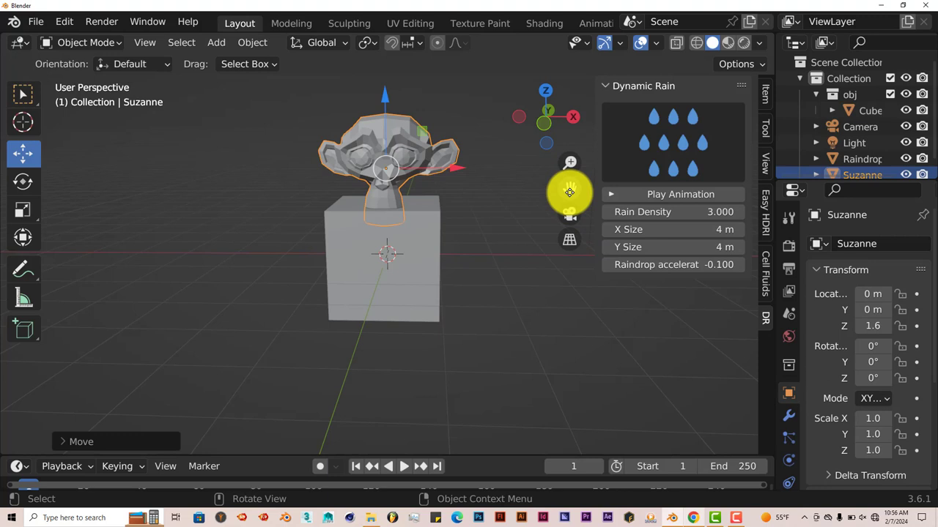
{"action": "left_click_drag", "start_coordinate": [569, 192], "coordinate": [579, 256]}
{"action": "scroll", "coordinate": [432, 273], "scroll_direction": "up", "scroll_amount": 2}
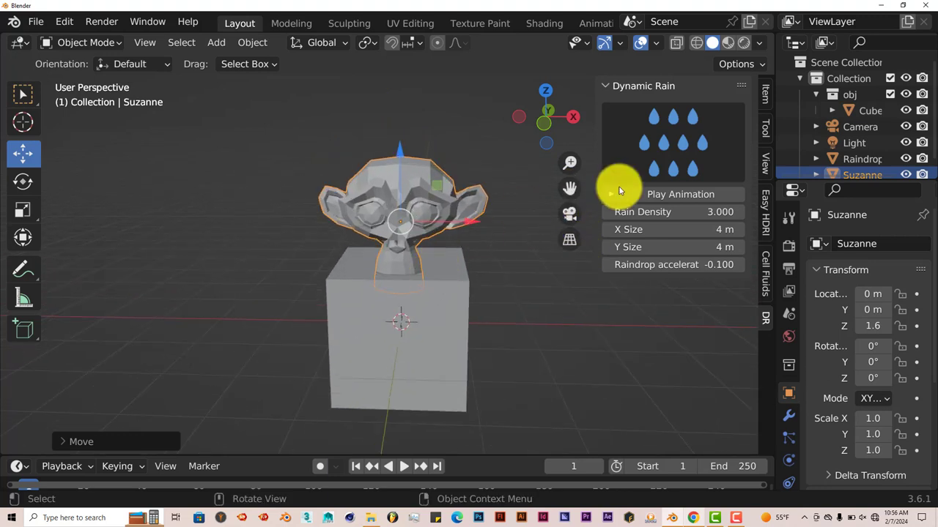
Step: Play the rain simulation and zoom in and out to watch drops gather on the cube
{"action": "left_click", "coordinate": [628, 195]}
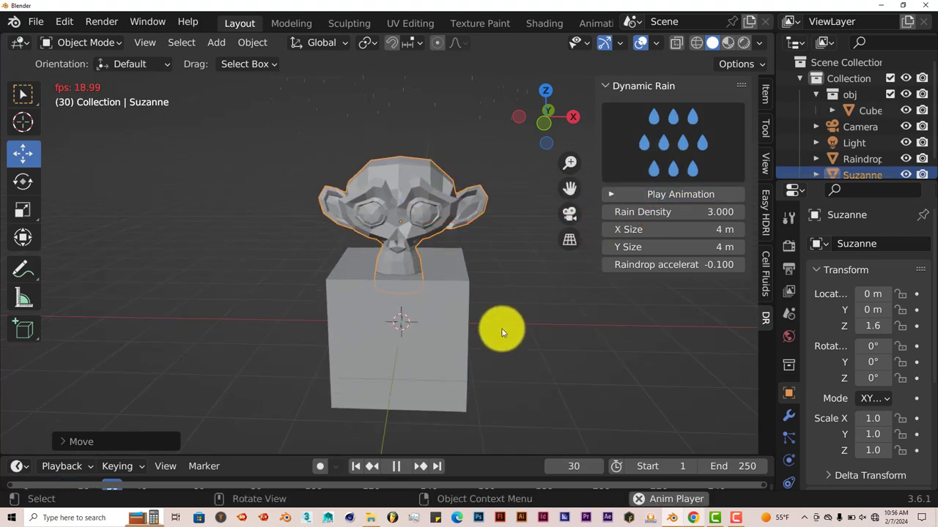
{"action": "scroll", "coordinate": [473, 280], "scroll_direction": "up", "scroll_amount": 5}
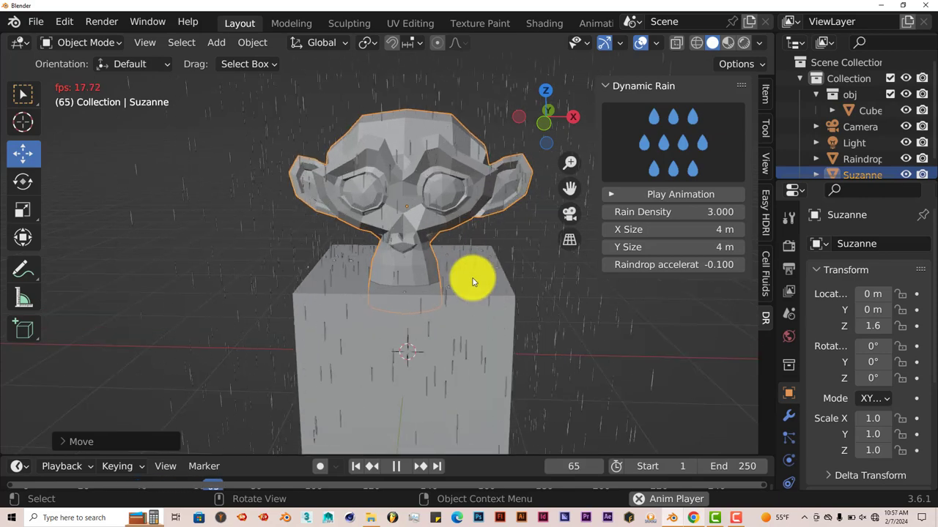
{"action": "scroll", "coordinate": [440, 207], "scroll_direction": "down", "scroll_amount": 2}
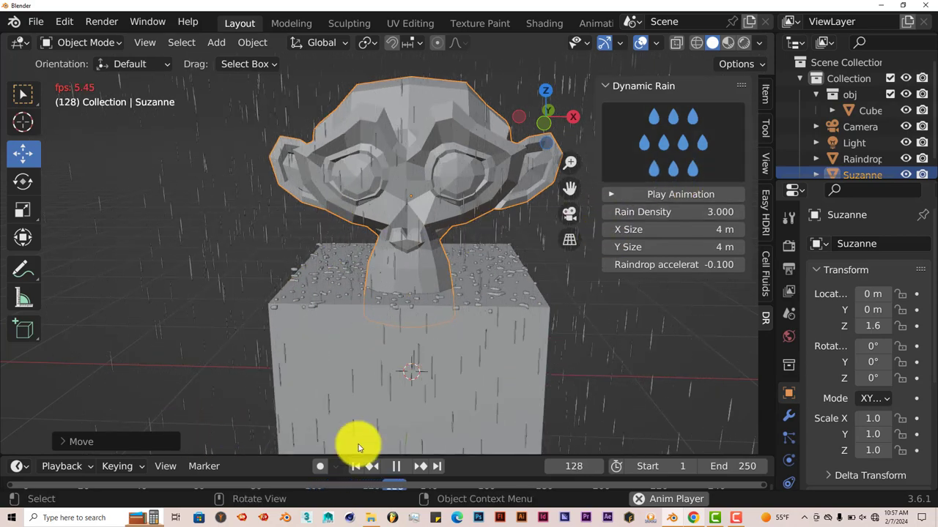
Step: Rewind to frame 1, widen the Outliner, and drag Suzanne into the obj collection
{"action": "left_click", "coordinate": [396, 467]}
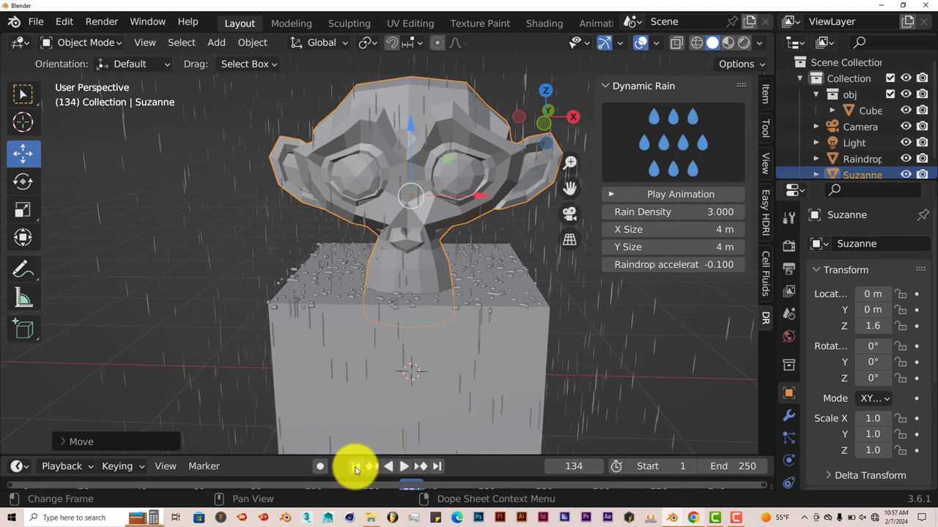
{"action": "left_click", "coordinate": [356, 468]}
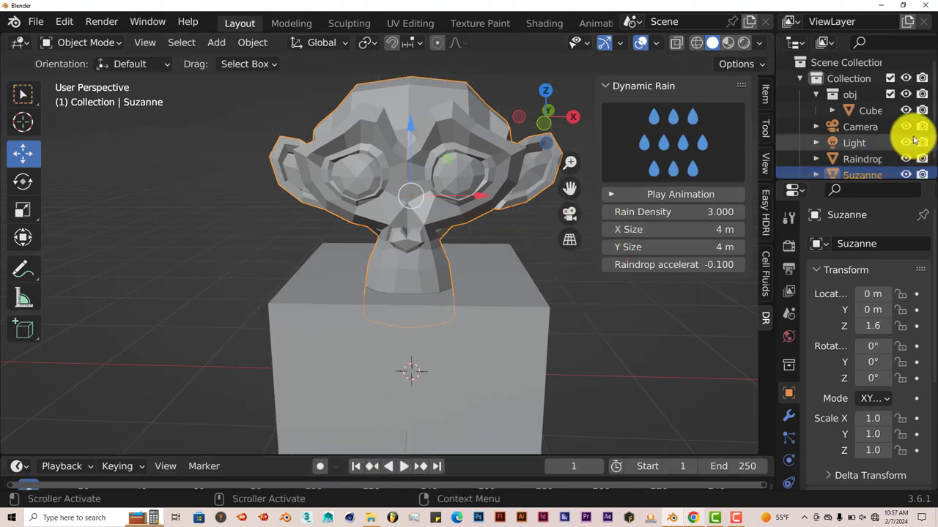
{"action": "left_click_drag", "start_coordinate": [772, 86], "coordinate": [709, 80]}
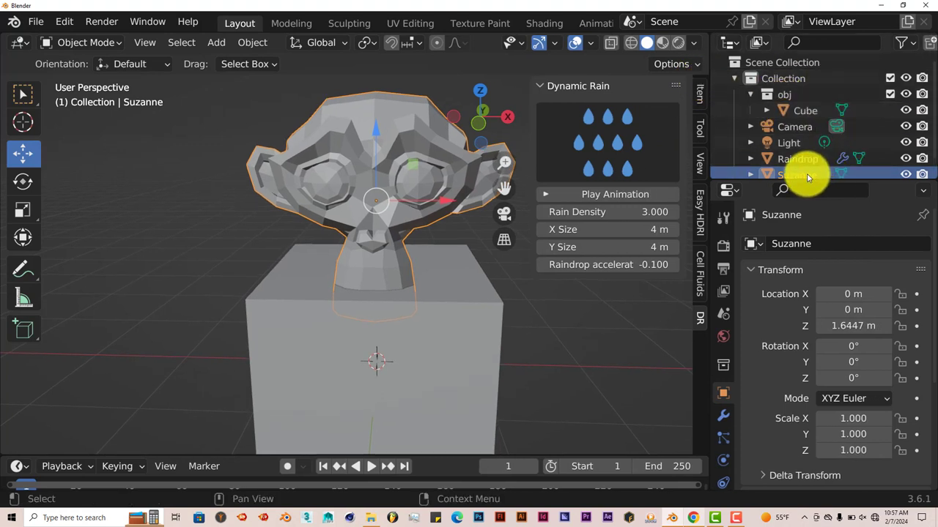
{"action": "left_click_drag", "start_coordinate": [807, 178], "coordinate": [788, 98]}
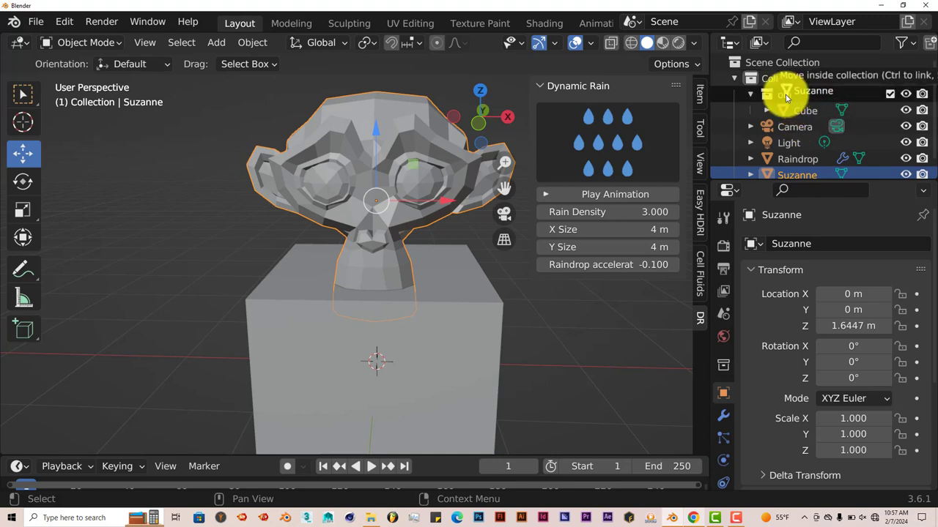
{"action": "left_click_drag", "start_coordinate": [787, 98], "coordinate": [792, 95]}
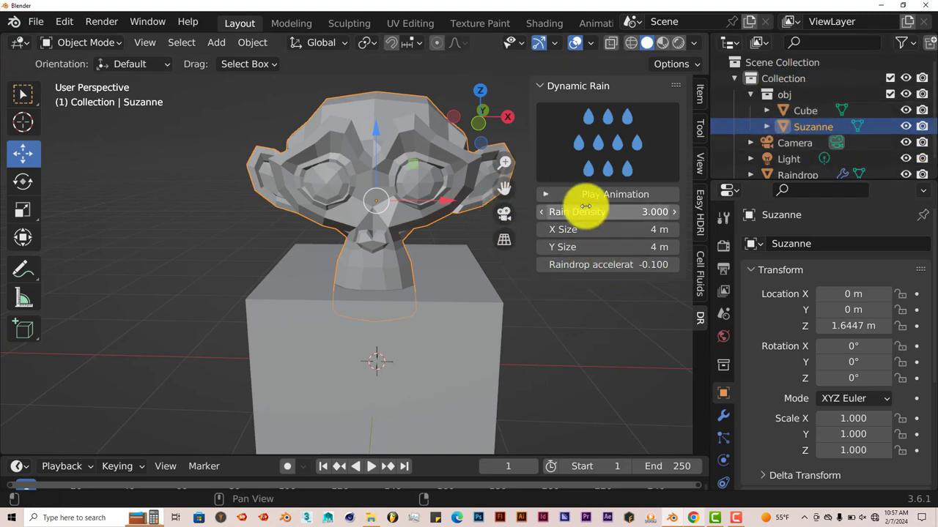
Step: Replay the rain and pause it at frame 88 with drops hitting Suzanne's head
{"action": "left_click", "coordinate": [549, 194]}
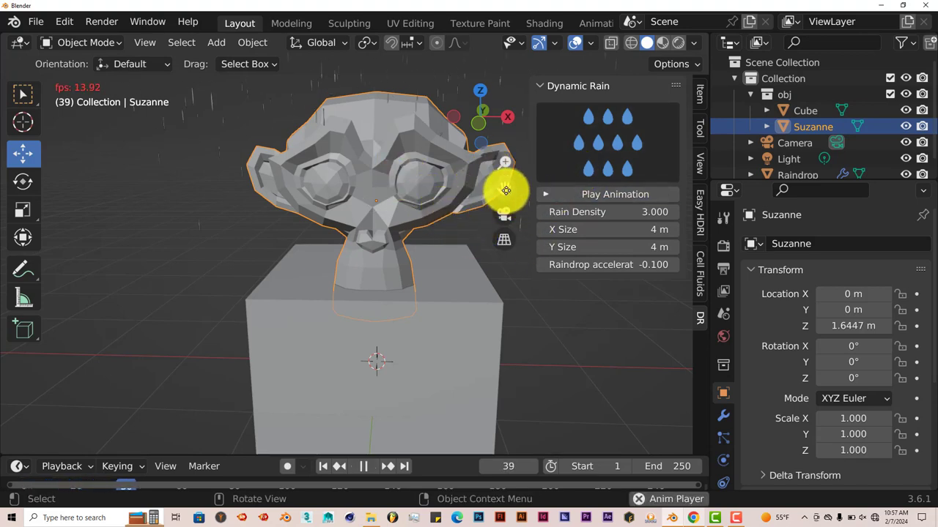
{"action": "left_click_drag", "start_coordinate": [506, 190], "coordinate": [433, 237]}
{"action": "scroll", "coordinate": [433, 237], "scroll_direction": "up", "scroll_amount": 2}
{"action": "scroll", "coordinate": [412, 151], "scroll_direction": "up", "scroll_amount": 2}
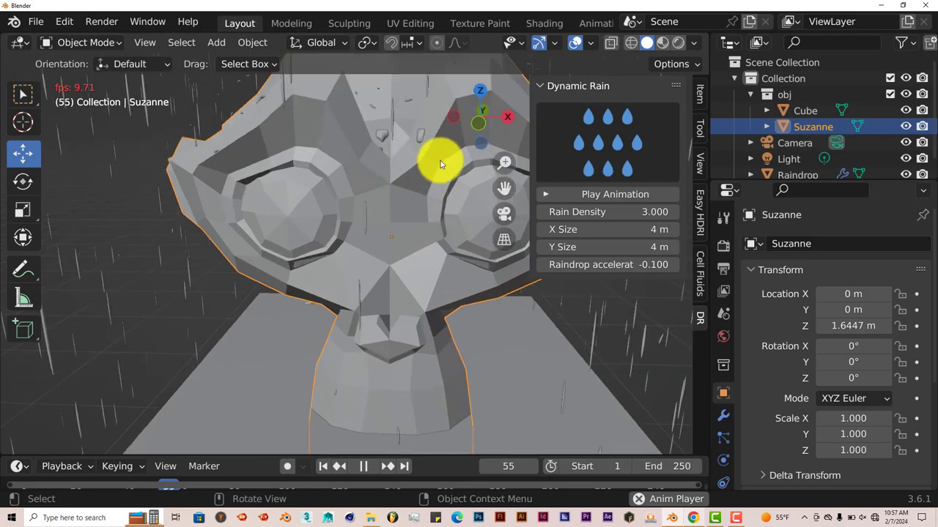
{"action": "scroll", "coordinate": [404, 145], "scroll_direction": "down", "scroll_amount": 4}
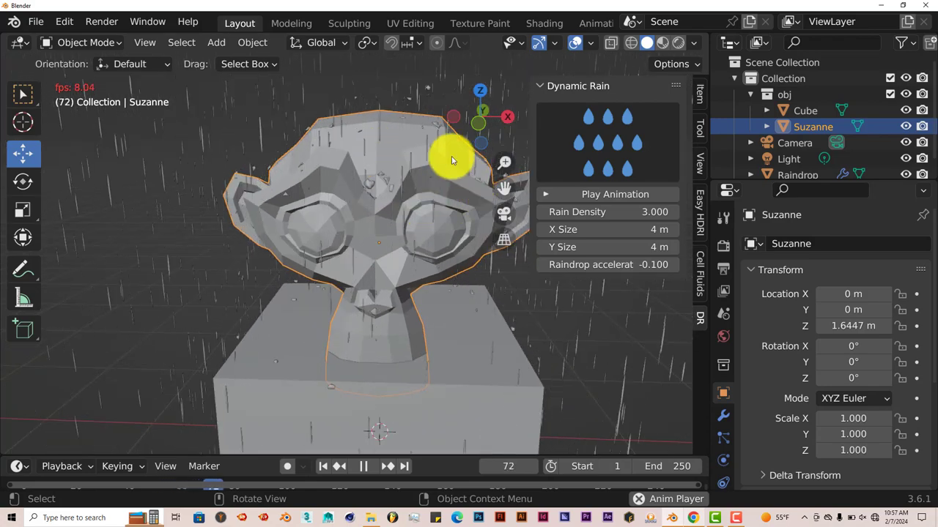
{"action": "left_click", "coordinate": [546, 195]}
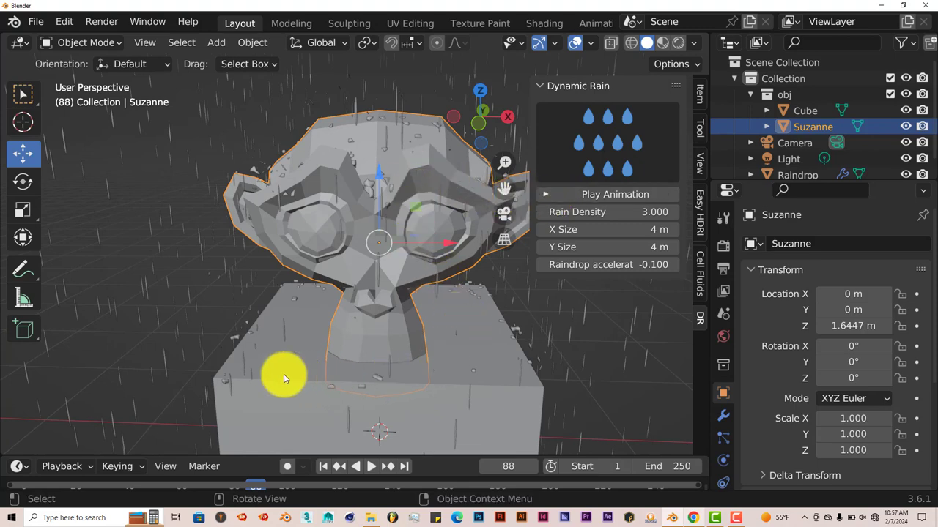
Step: Orbit around Suzanne and the cube to inspect the droplet splashes
{"action": "middle_click_drag", "start_coordinate": [250, 345], "coordinate": [279, 341]}
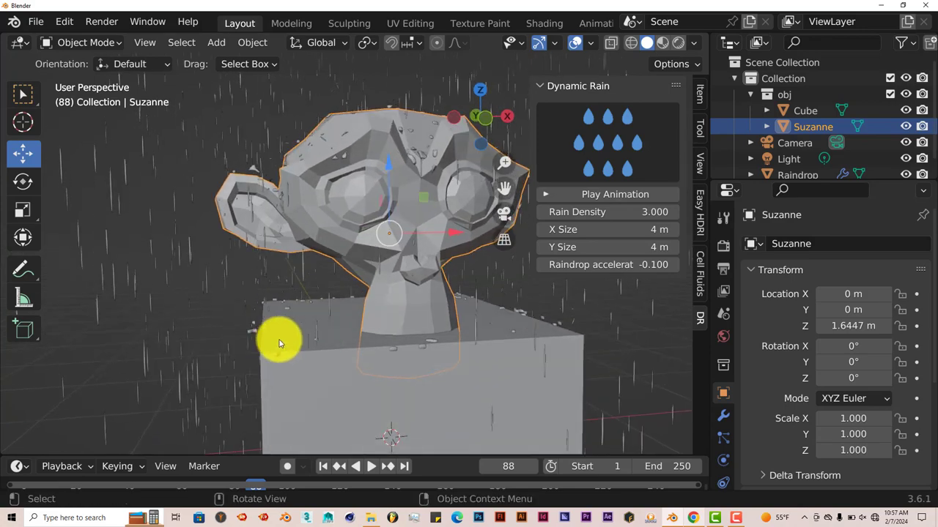
{"action": "middle_click_drag", "start_coordinate": [421, 356], "coordinate": [383, 365]}
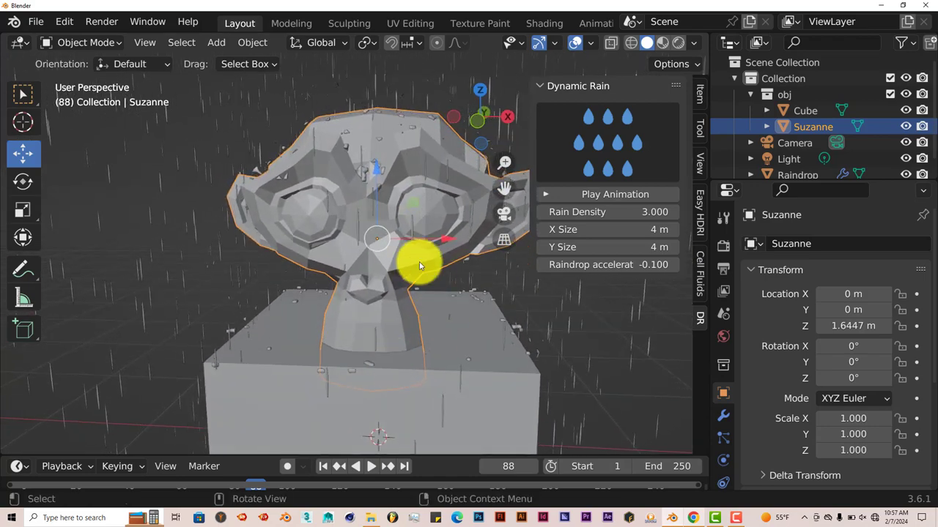
{"action": "middle_click_drag", "start_coordinate": [418, 259], "coordinate": [391, 285]}
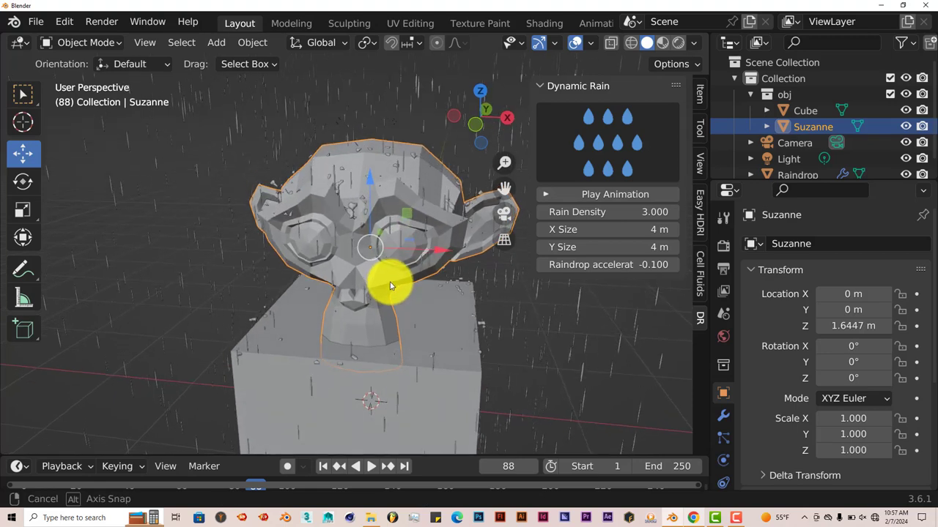
{"action": "scroll", "coordinate": [385, 240], "scroll_direction": "up", "scroll_amount": 1}
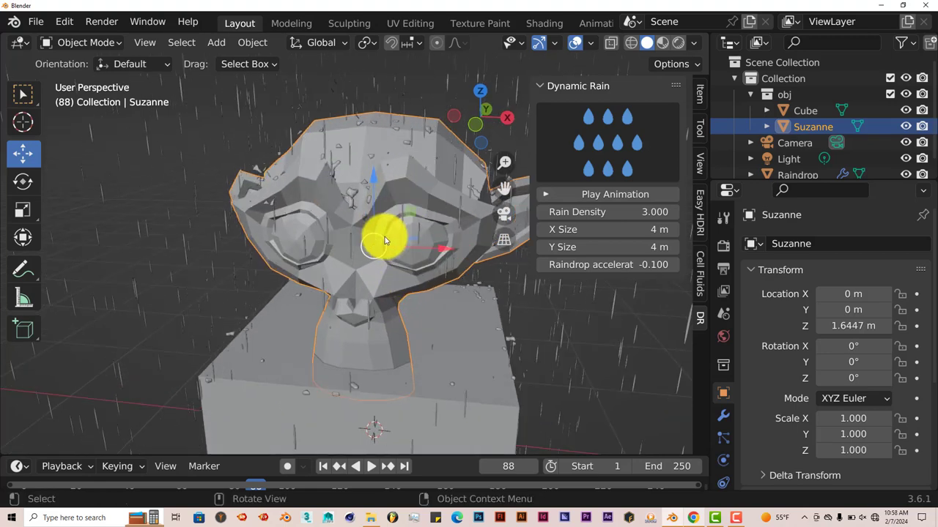
{"action": "middle_click_drag", "start_coordinate": [384, 240], "coordinate": [432, 211]}
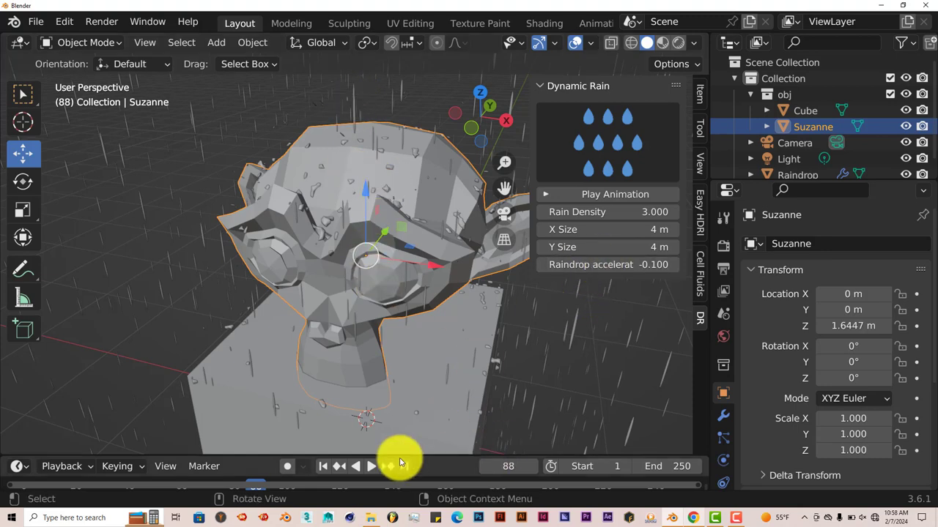
Step: Rewind to frame 1 and change the Raindrop acceleration from -0.100 to -1.000
{"action": "left_click", "coordinate": [323, 466]}
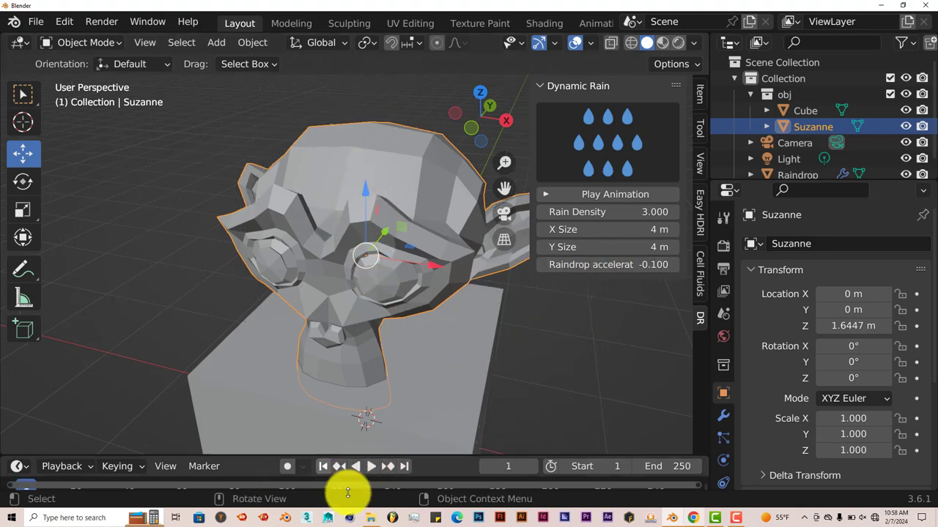
{"action": "double_click", "coordinate": [598, 268]}
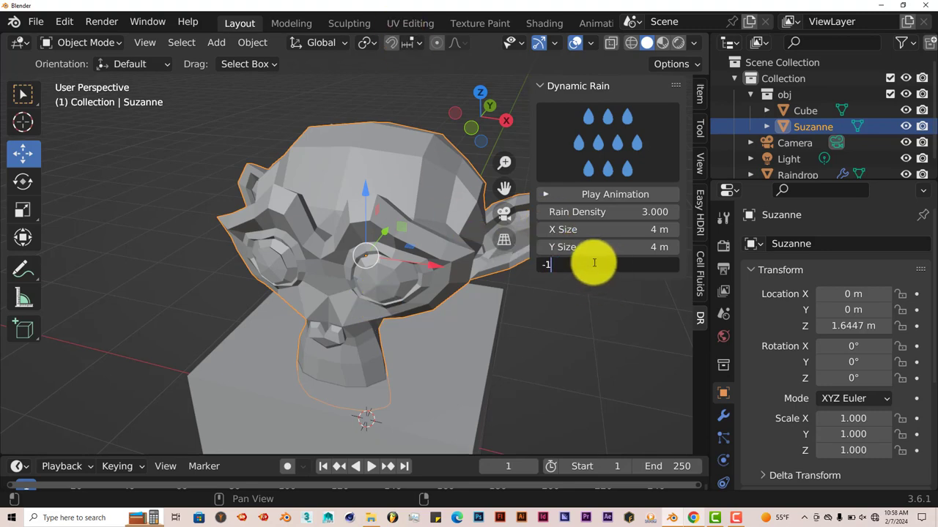
{"action": "key", "text": "Return"}
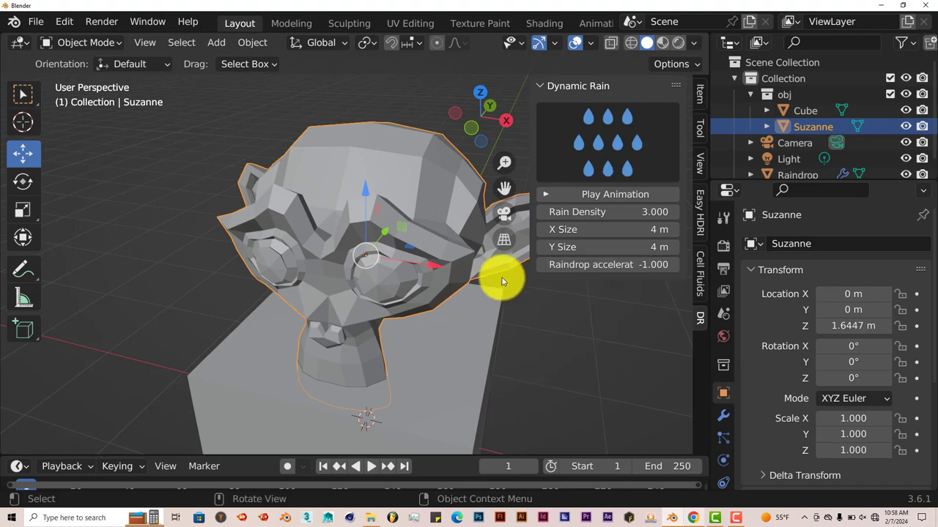
{"action": "middle_click_drag", "start_coordinate": [504, 376], "coordinate": [532, 378]}
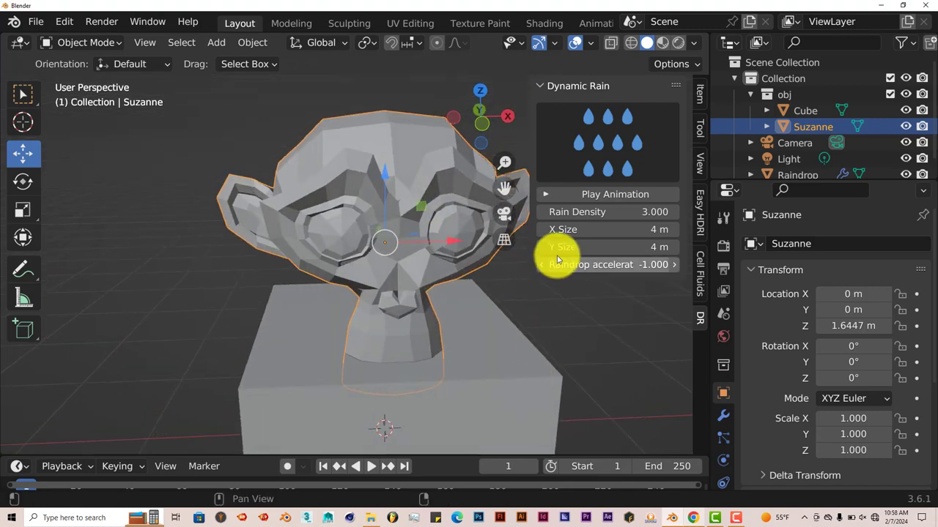
Step: Play the faster -1.000 rain, pause it, and select the Raindrop object to show its streaks
{"action": "left_click", "coordinate": [553, 197]}
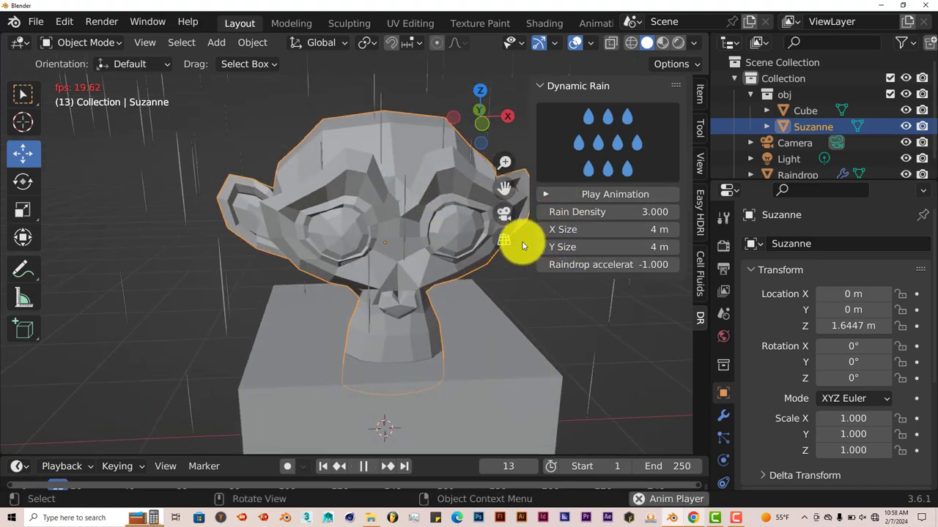
{"action": "scroll", "coordinate": [395, 344], "scroll_direction": "up", "scroll_amount": 2}
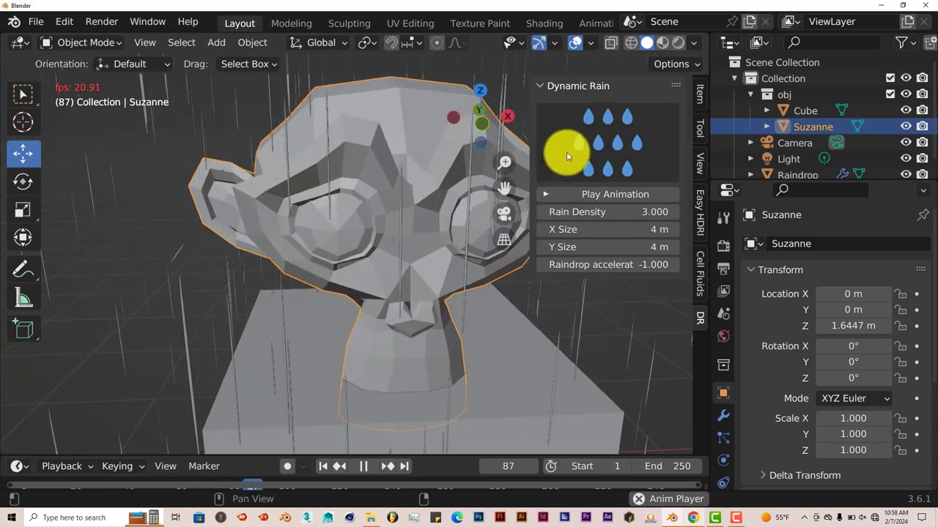
{"action": "left_click", "coordinate": [545, 194]}
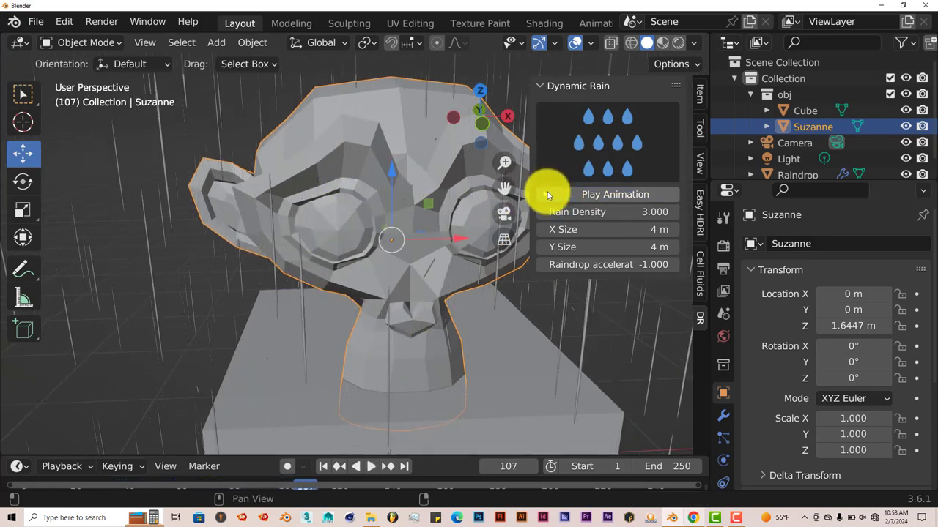
{"action": "left_click", "coordinate": [222, 113]}
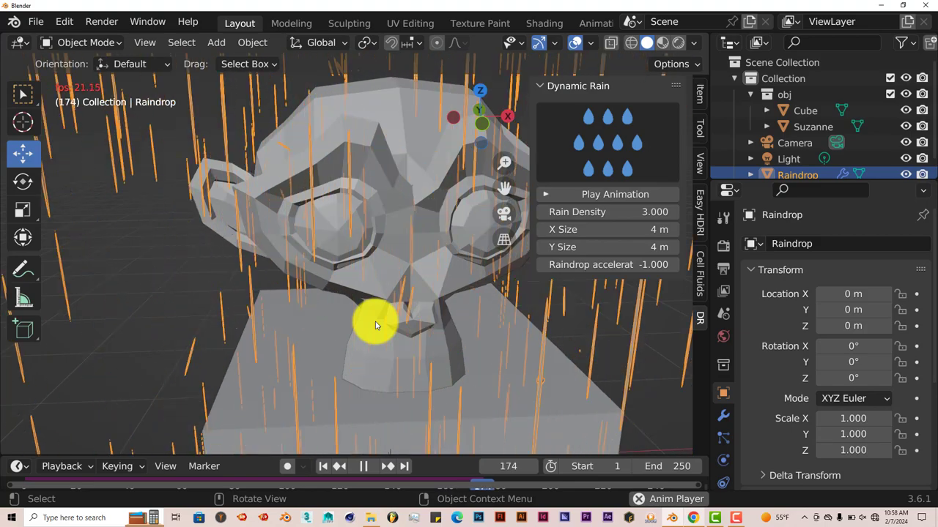
Step: Orbit around the orange rain streaks on Suzanne and the cube, pausing playback at frame 205
{"action": "scroll", "coordinate": [363, 262], "scroll_direction": "down", "scroll_amount": 5}
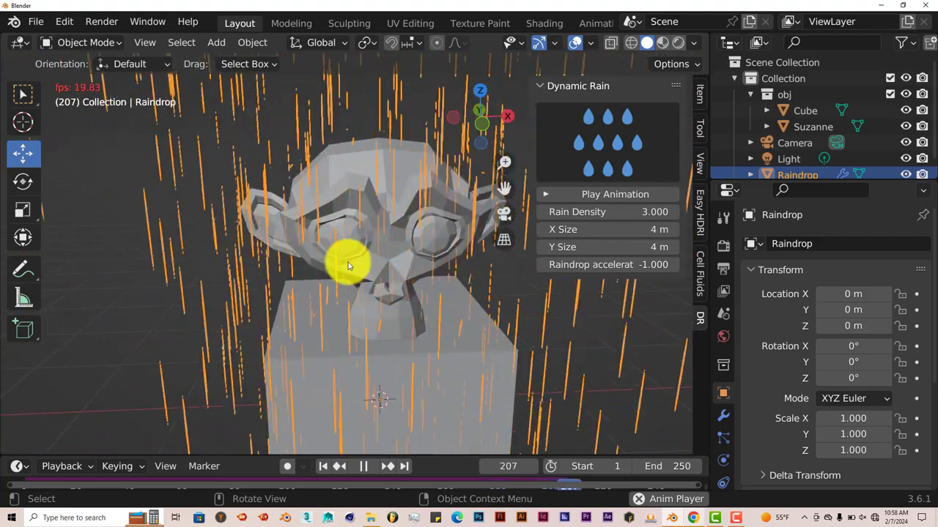
{"action": "middle_click_drag", "start_coordinate": [349, 266], "coordinate": [377, 112]}
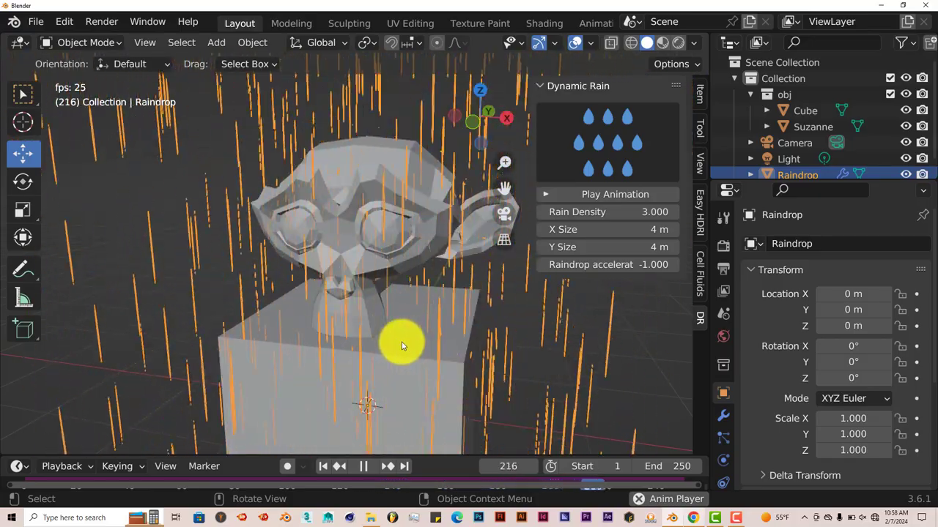
{"action": "middle_click_drag", "start_coordinate": [402, 372], "coordinate": [416, 372]}
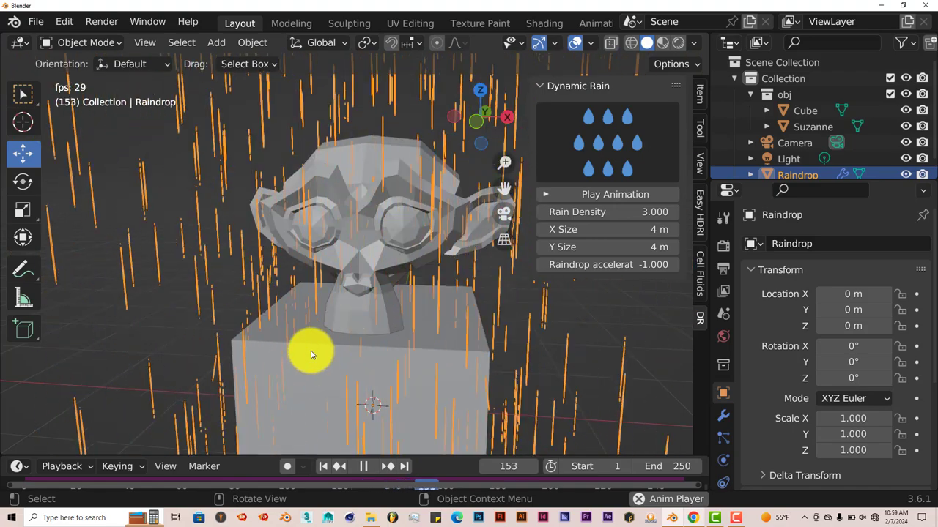
{"action": "left_click", "coordinate": [550, 200]}
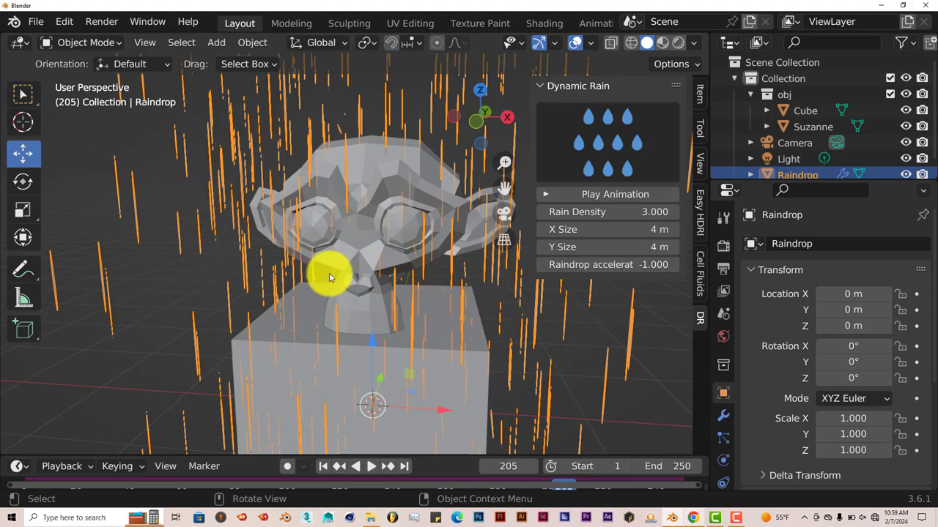
{"action": "middle_click_drag", "start_coordinate": [413, 324], "coordinate": [363, 305]}
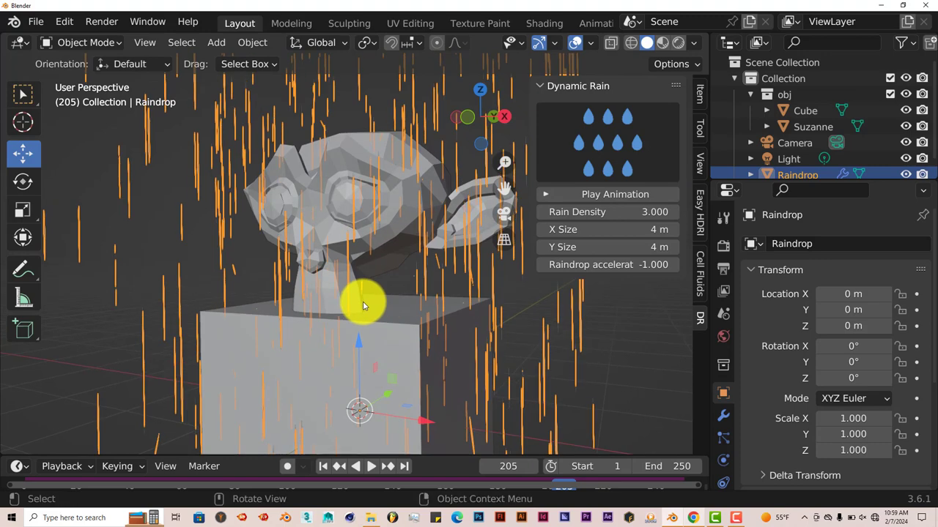